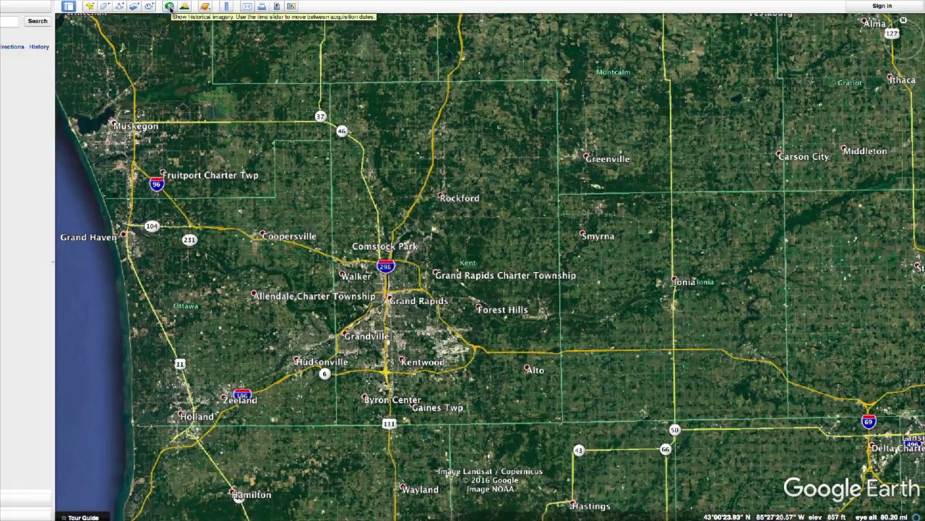
Step: Turn on historical imagery and set its date to December 1984 for the Grand Rapids region
click(168, 7)
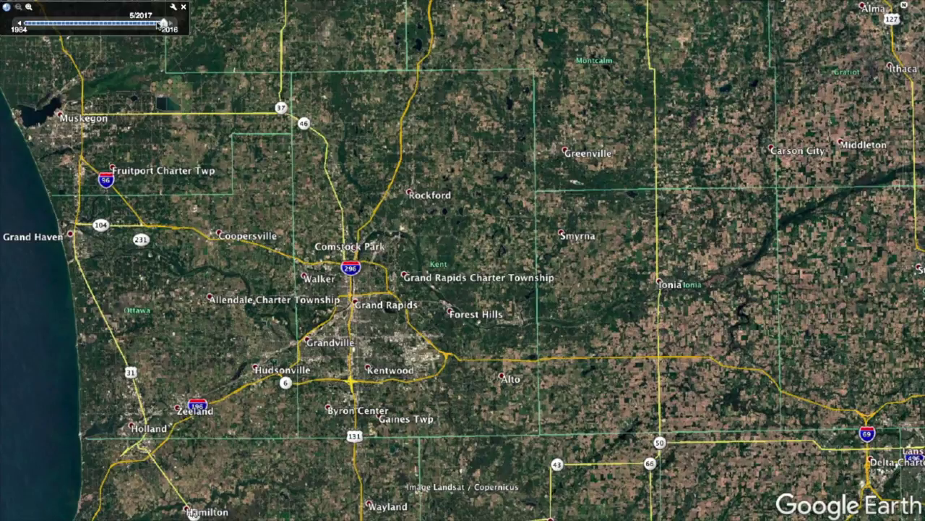
drag(164, 23, 27, 24)
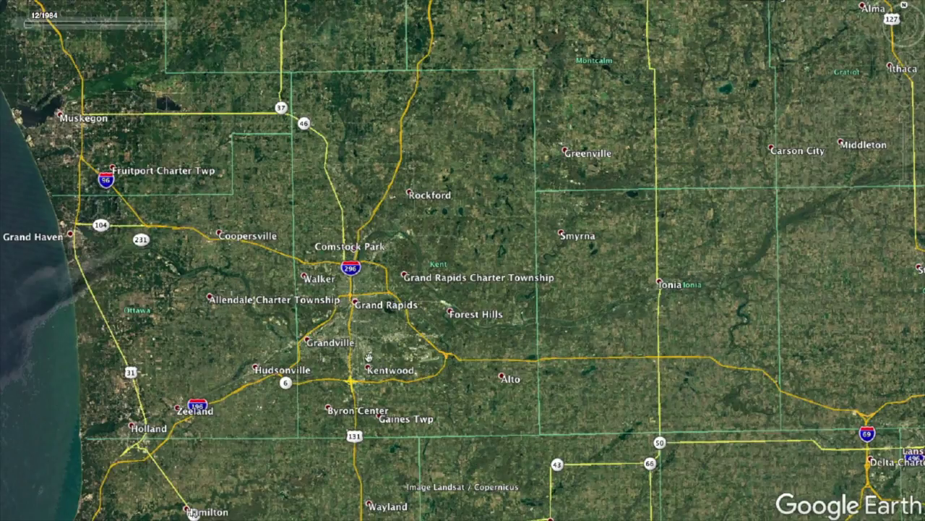
Step: Examine the 1984 imagery southwest of Grand Rapids, closing in on the Grandville Business District along Rivertown Parkway
scroll(365, 347, up, 5)
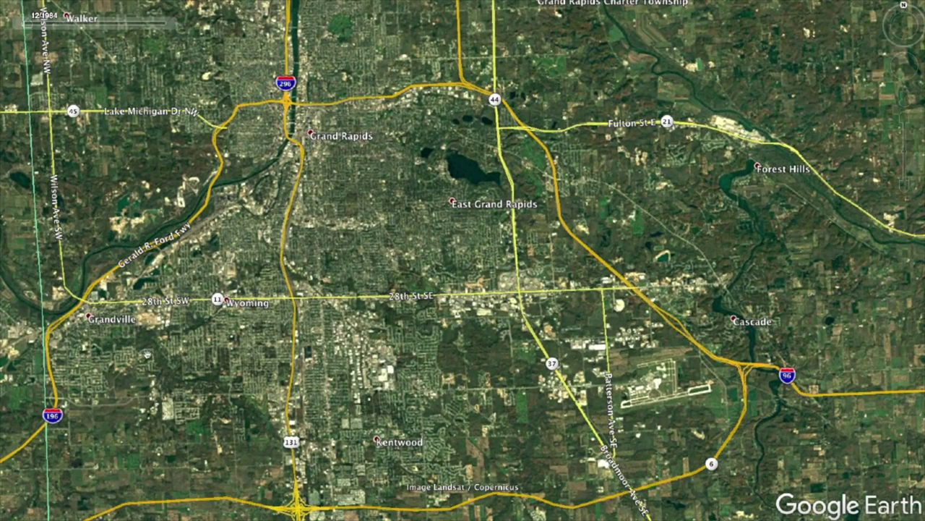
scroll(155, 338, up, 2)
drag(120, 348, 295, 323)
scroll(295, 323, up, 4)
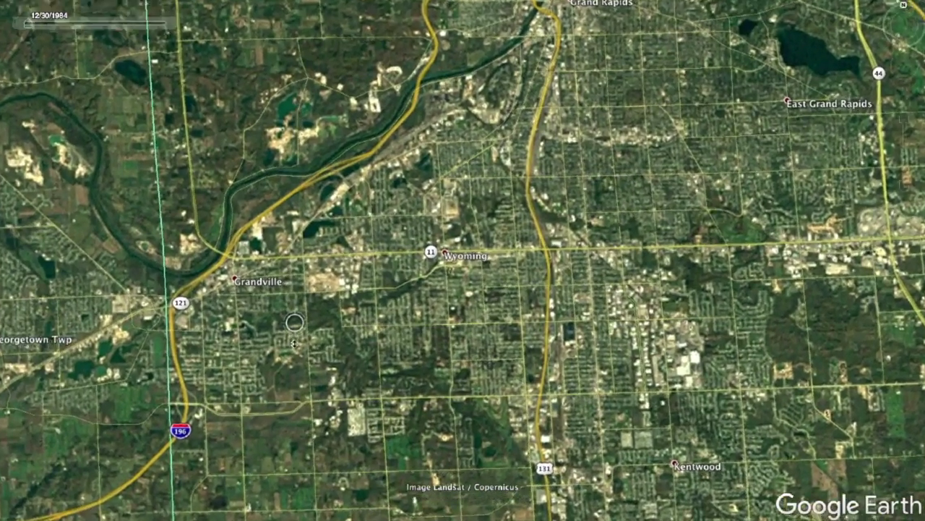
scroll(294, 345, up, 3)
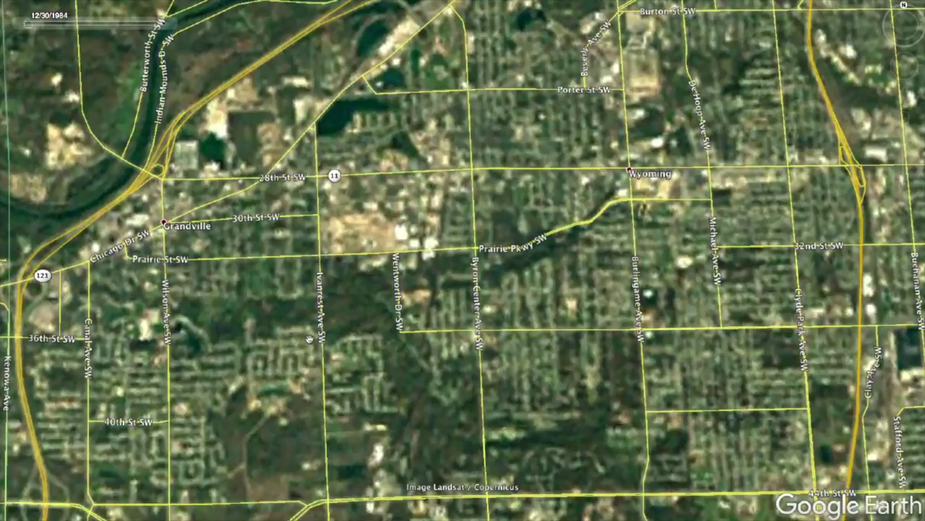
mouse_move(31, 29)
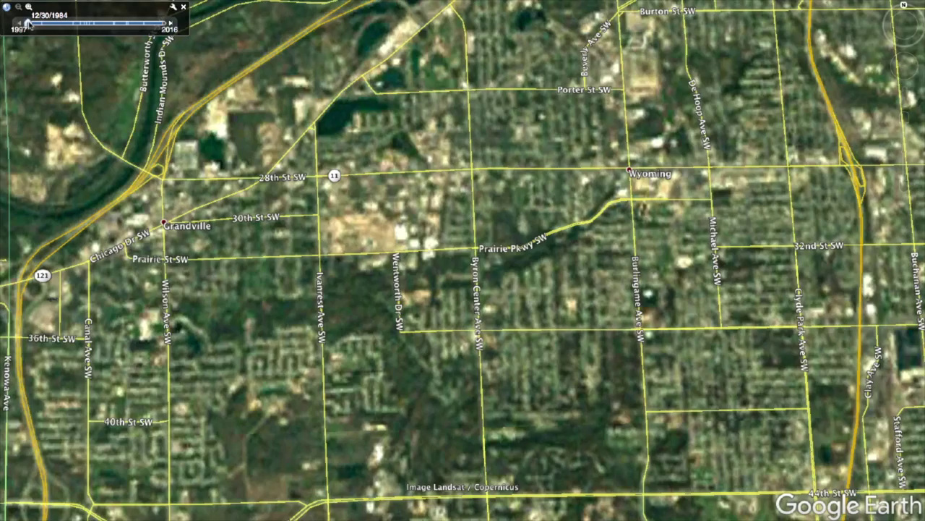
drag(348, 474, 535, 283)
right_drag(443, 365, 467, 458)
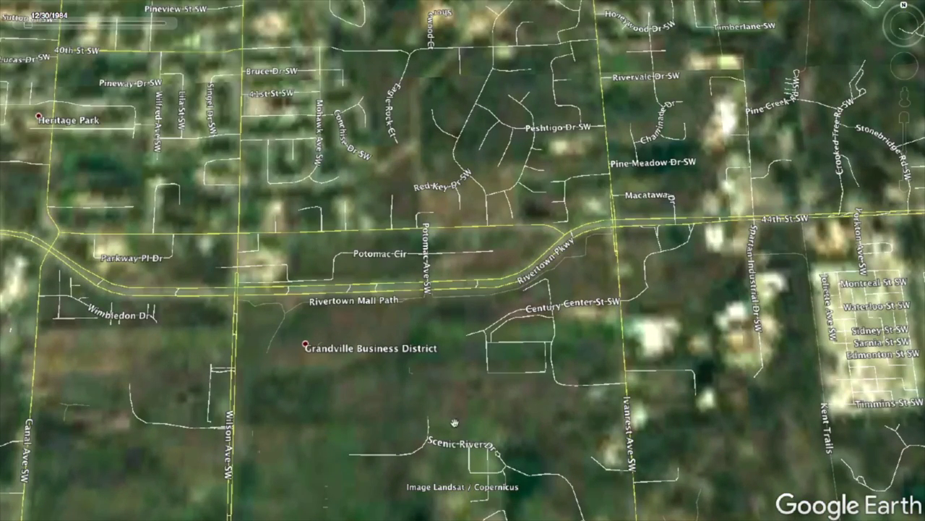
Step: Show the Grandville Business District in the 5/3/1997 imagery and in the 4/12/1999 imagery
mouse_move(48, 27)
drag(29, 25, 40, 27)
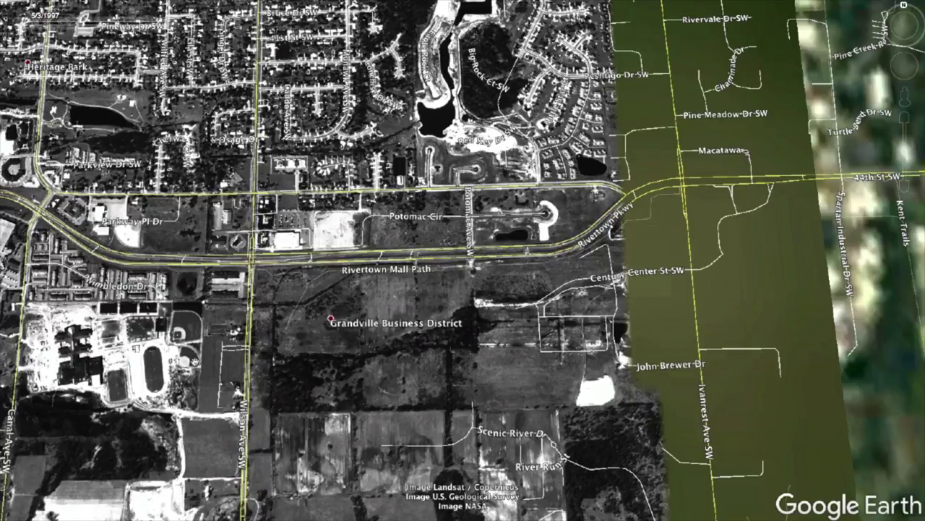
right_drag(403, 425, 410, 389)
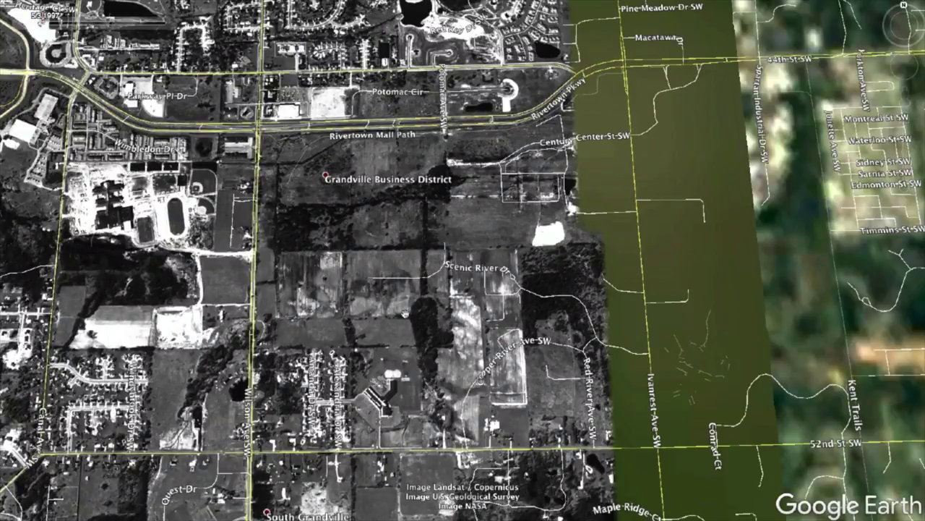
drag(28, 23, 41, 23)
drag(365, 207, 392, 267)
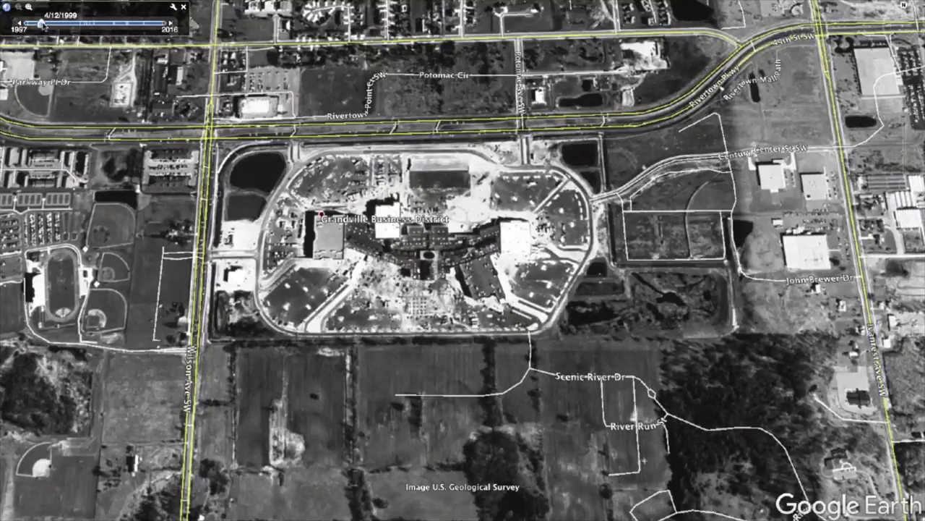
Step: Advance the imagery of the mall area to 4/12/2005 and on to 8/19/2006
drag(41, 24, 86, 26)
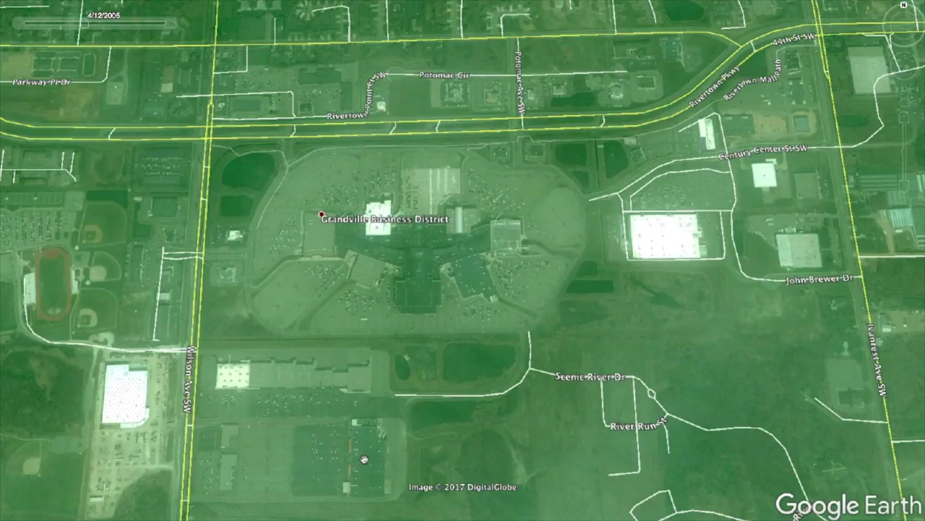
click(112, 26)
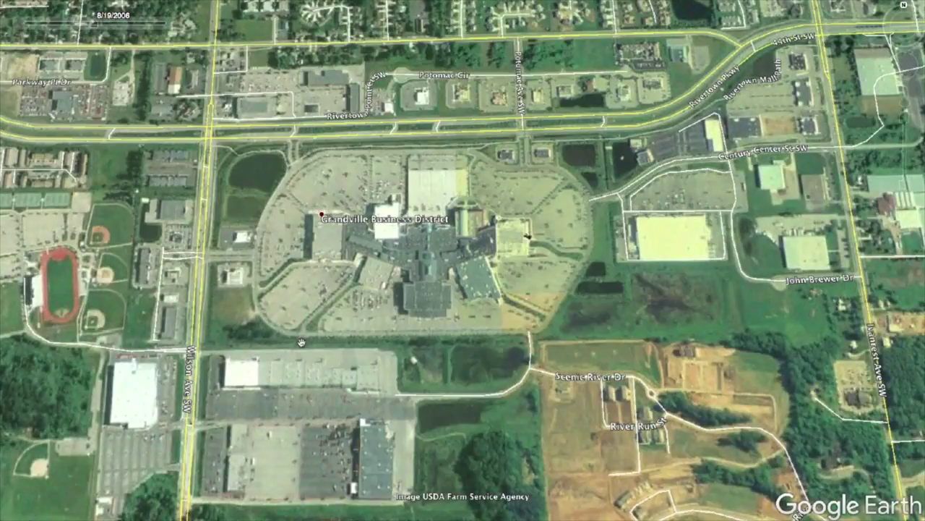
right_drag(300, 338, 300, 320)
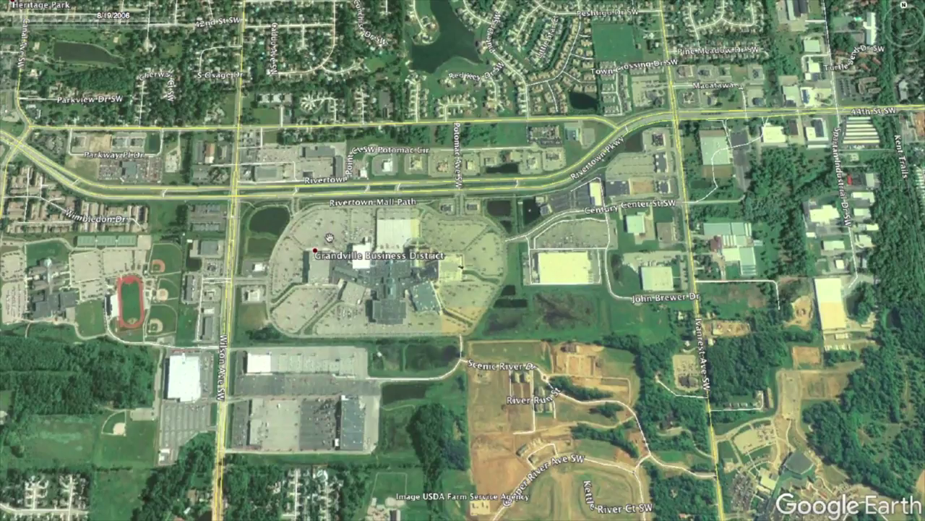
Step: Show the 4/14/2016 imagery of the business district and widen the area shown southward past 56th St SW
mouse_move(87, 24)
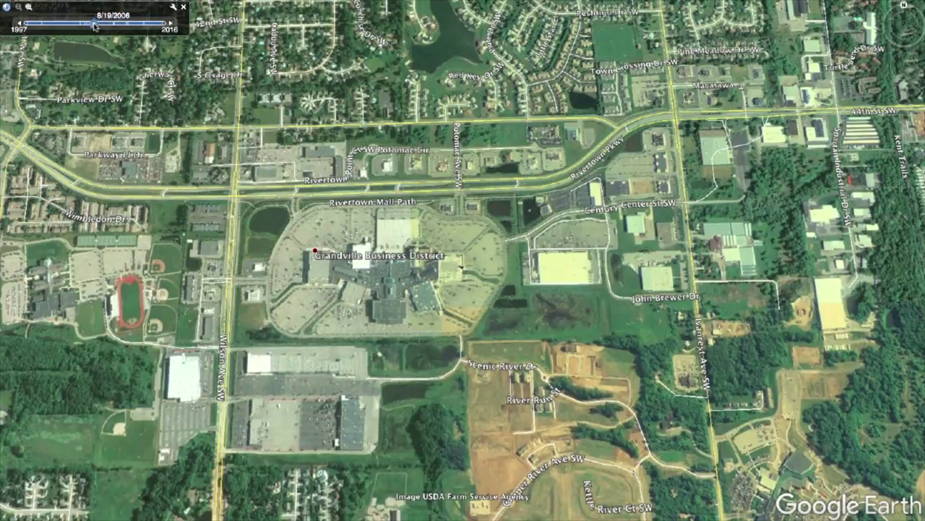
drag(87, 25, 198, 24)
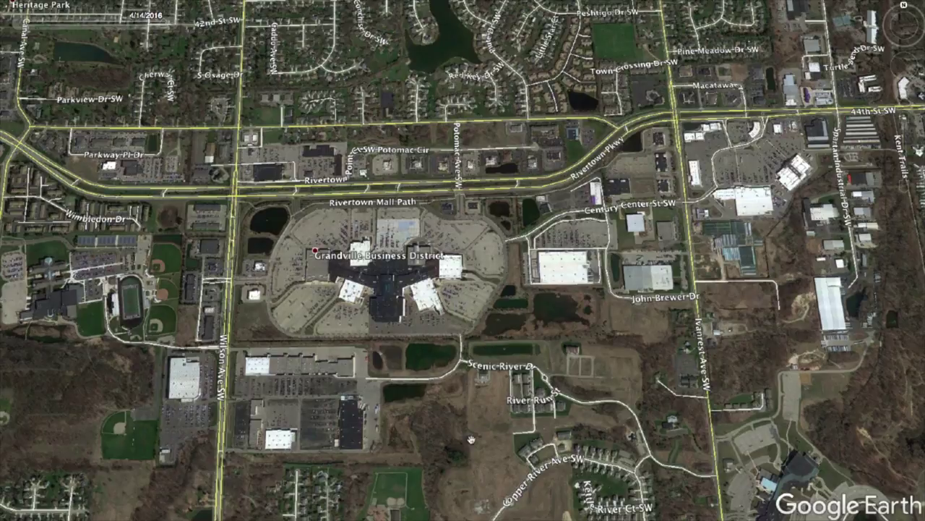
scroll(471, 438, down, 2)
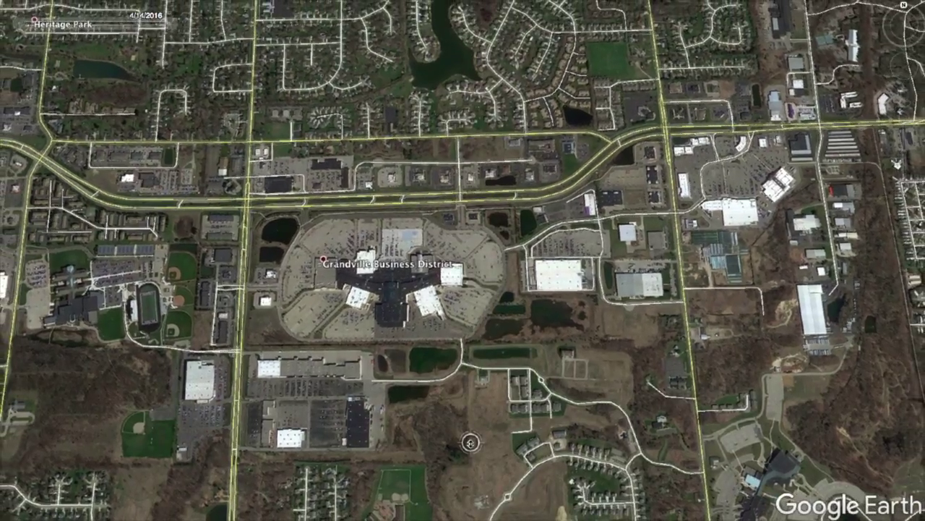
scroll(471, 441, down, 2)
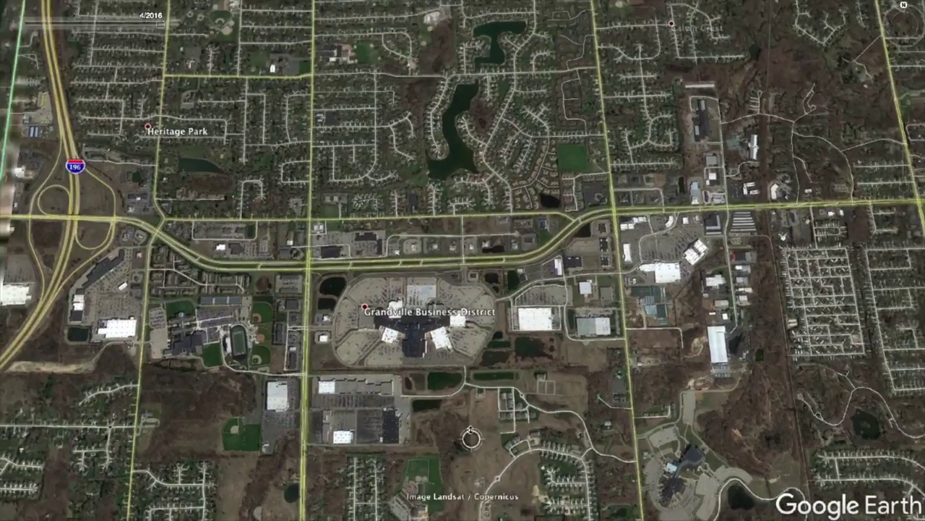
scroll(471, 439, down, 2)
drag(470, 438, 491, 265)
scroll(500, 393, down, 1)
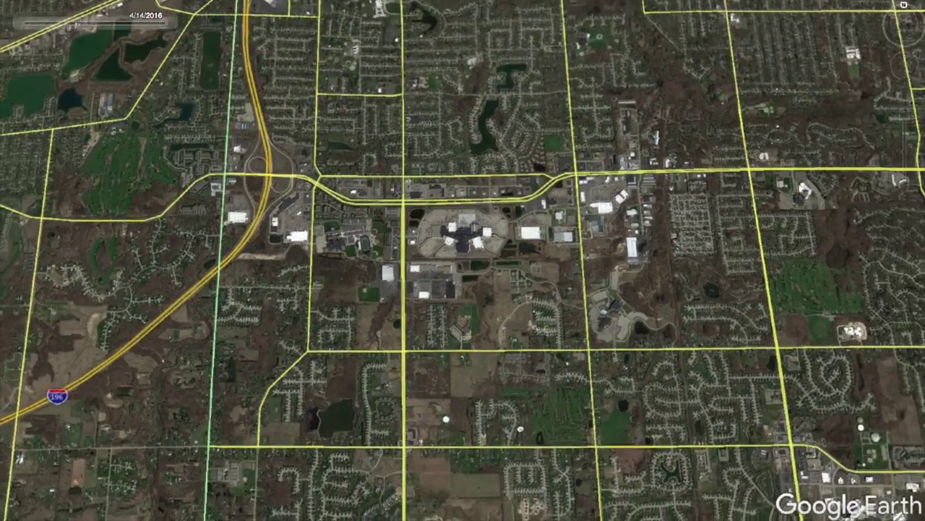
drag(500, 393, 496, 331)
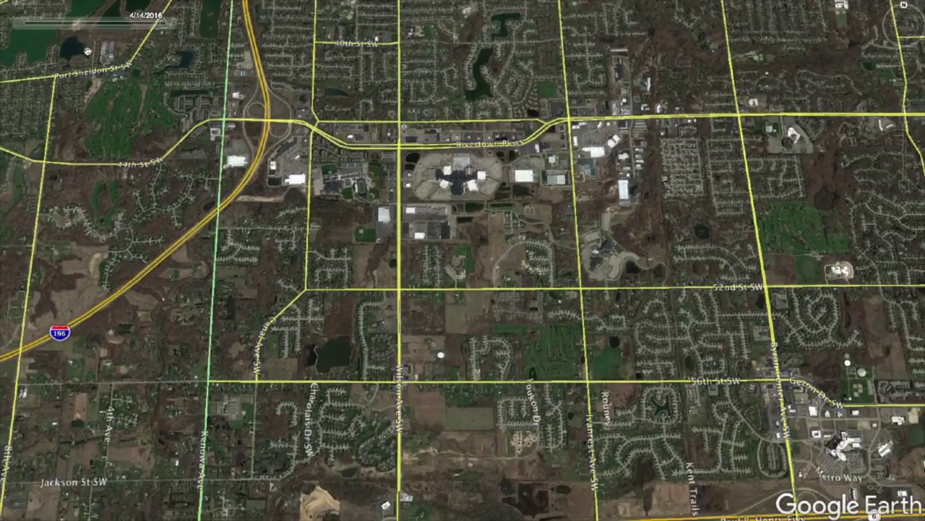
Step: Compare the 4/12/1999 imagery with the 4/14/2016 imagery for the area between Rivertown Parkway and 56th St SW
mouse_move(164, 23)
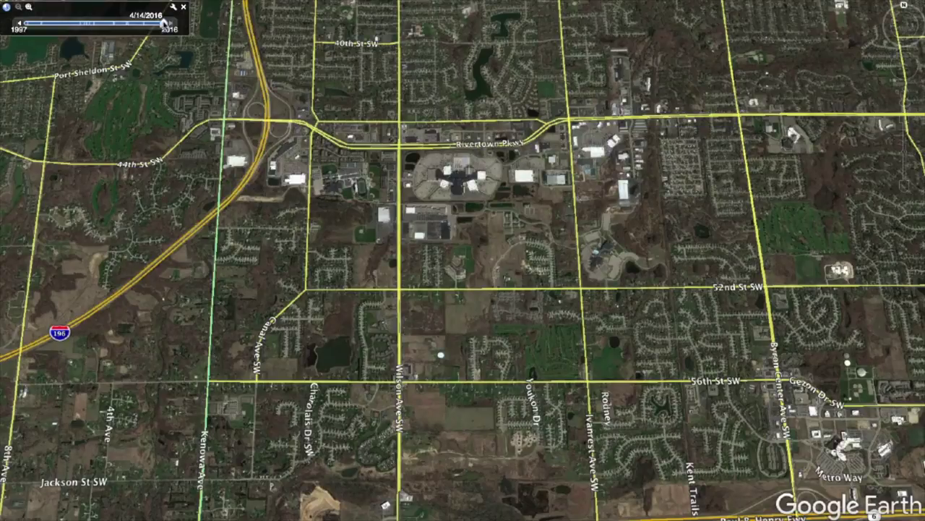
drag(163, 23, 42, 23)
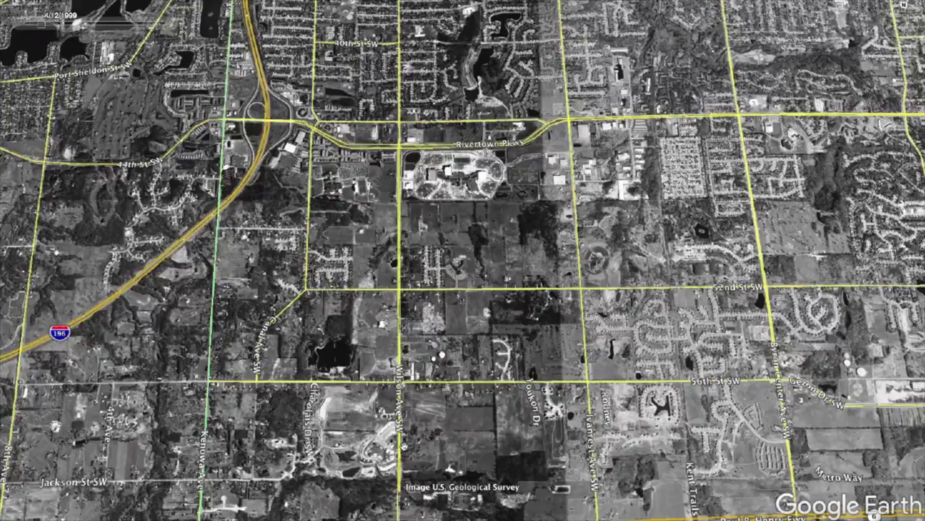
mouse_move(42, 24)
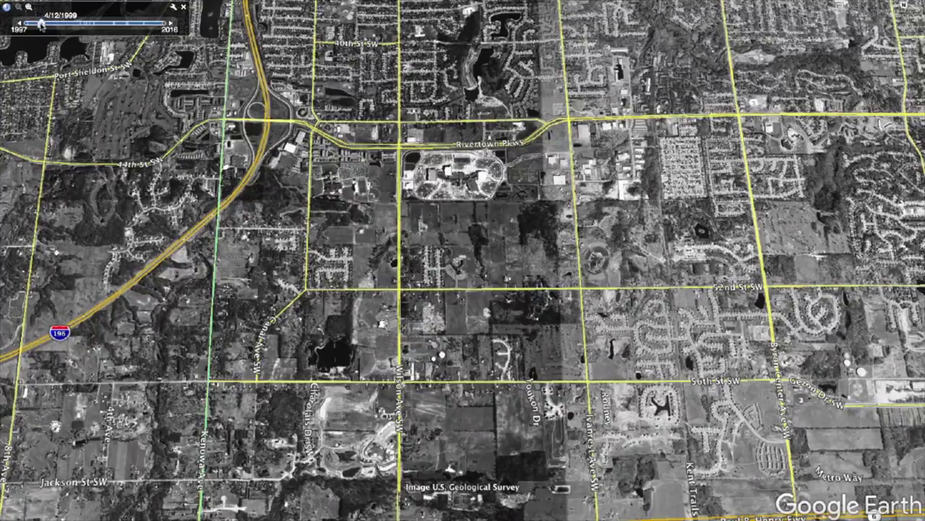
drag(41, 25, 167, 25)
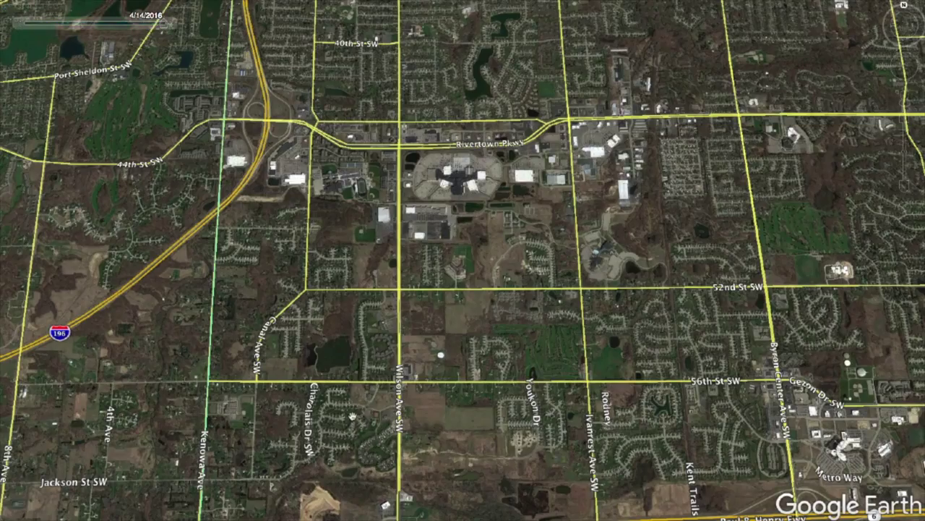
Step: Compare the 4/12/1999 and 4/14/2016 imagery over a wider area including the Paul B. Henry Freeway corridor
drag(165, 25, 41, 25)
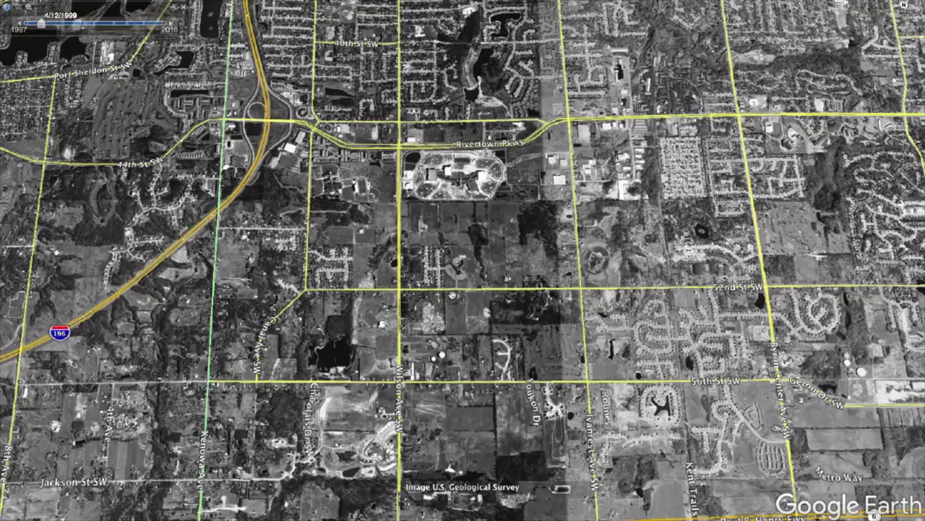
scroll(442, 401, down, 2)
scroll(441, 399, down, 2)
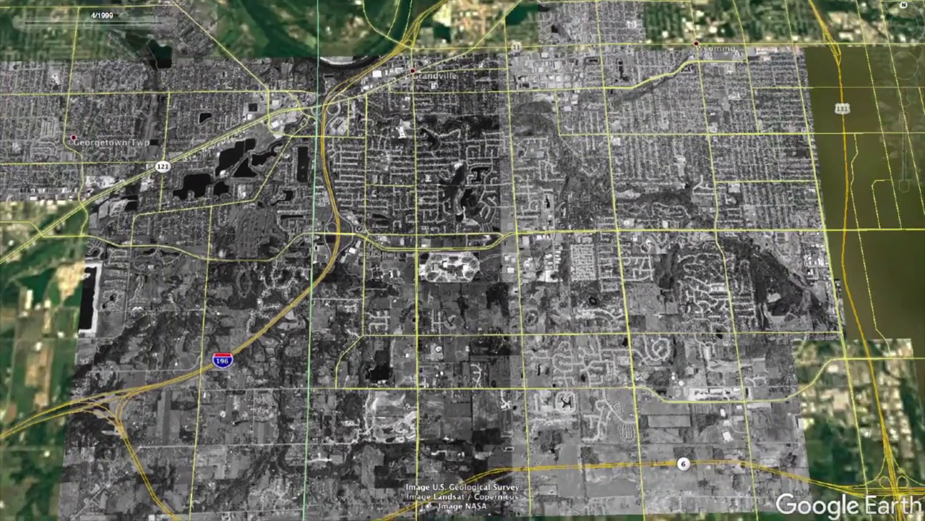
drag(441, 399, 433, 334)
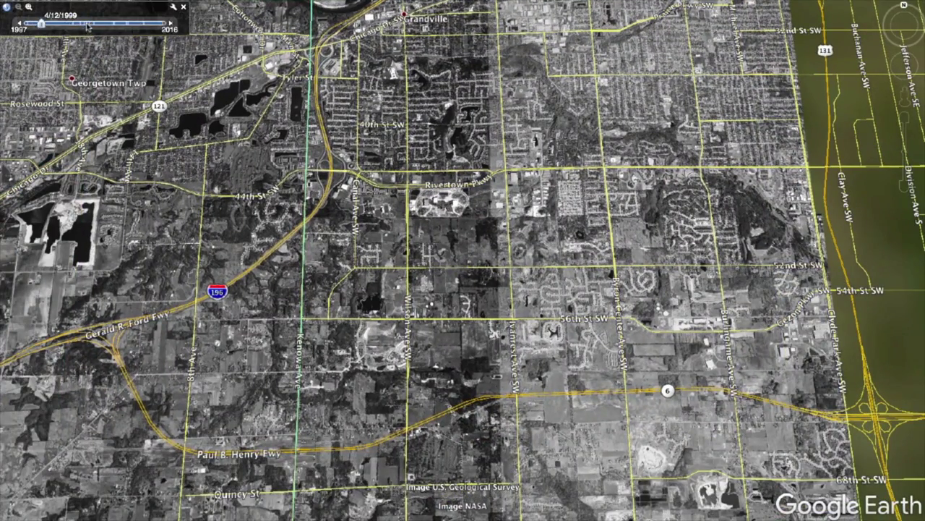
drag(42, 25, 165, 25)
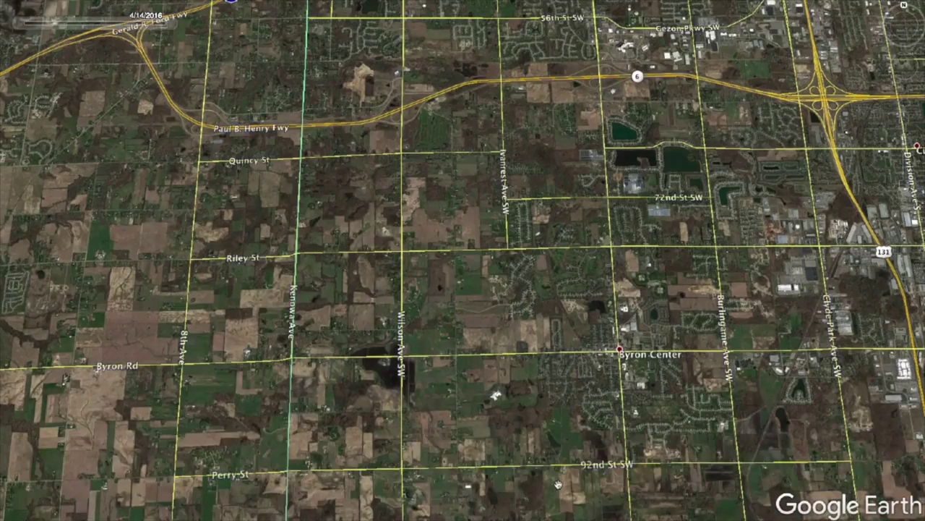
Step: Compare the December 1984 and December 2016 imagery of the whole Grand Rapids metropolitan area
scroll(552, 366, down, 5)
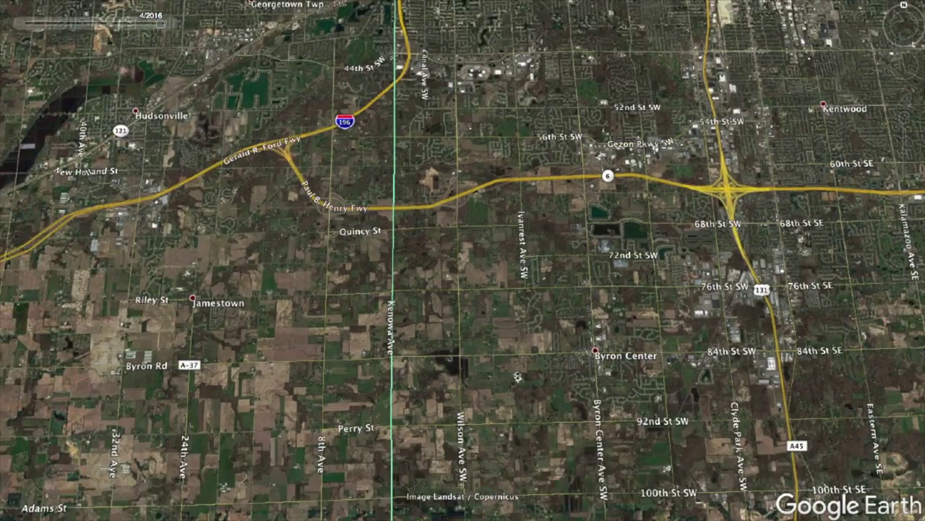
scroll(544, 376, down, 3)
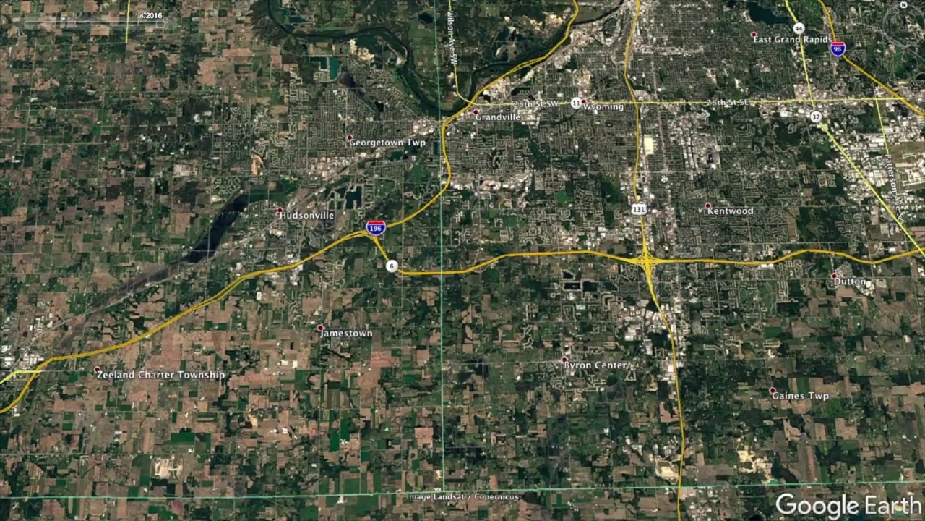
scroll(636, 319, down, 4)
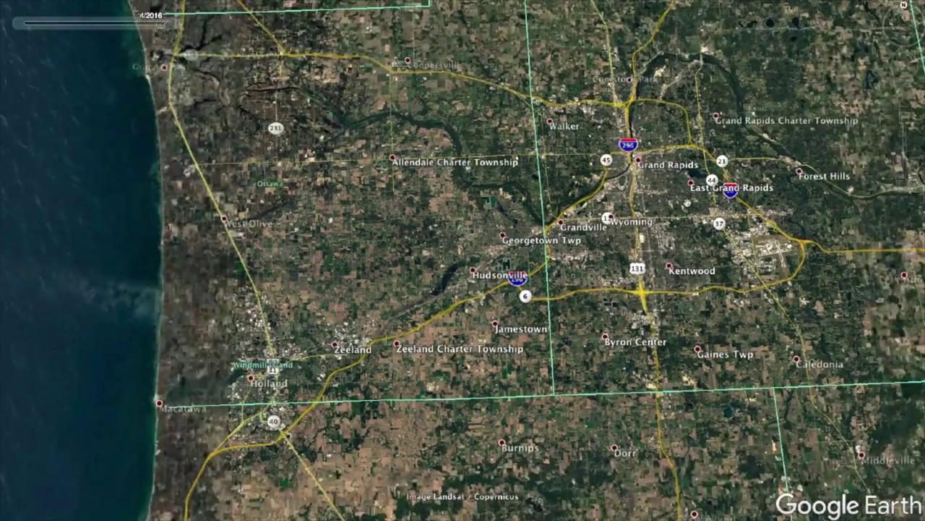
drag(683, 215, 583, 395)
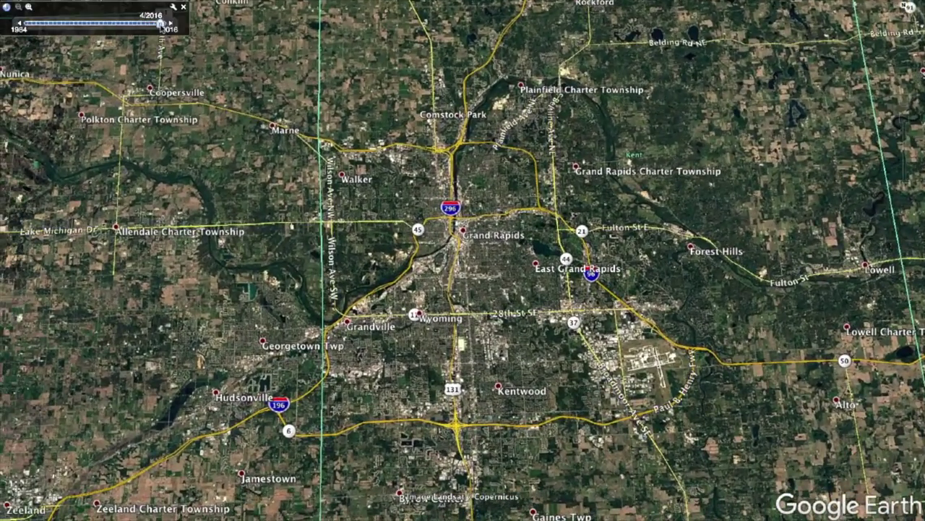
drag(161, 24, 26, 24)
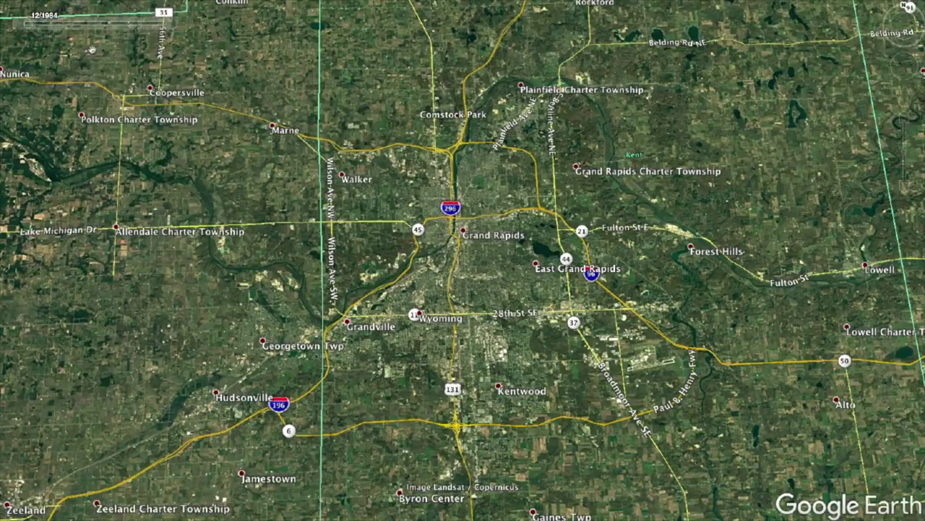
mouse_move(31, 27)
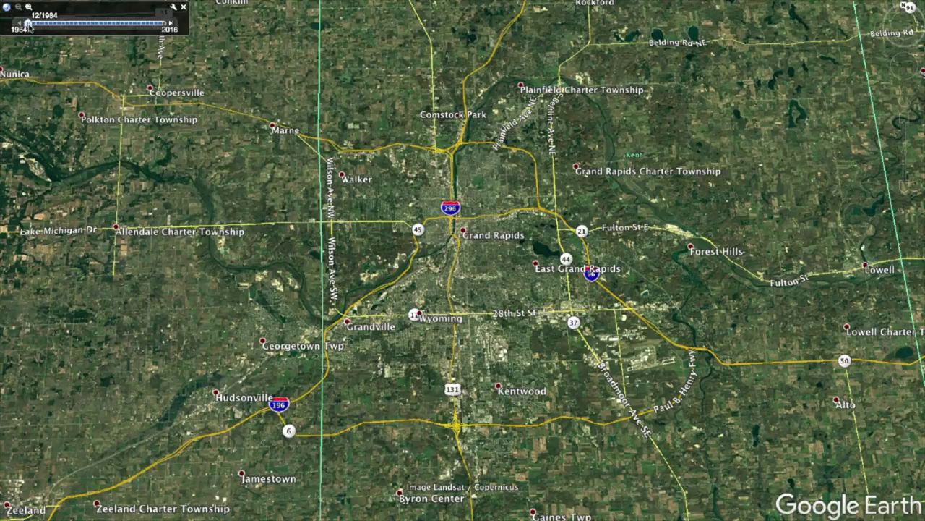
drag(28, 24, 163, 23)
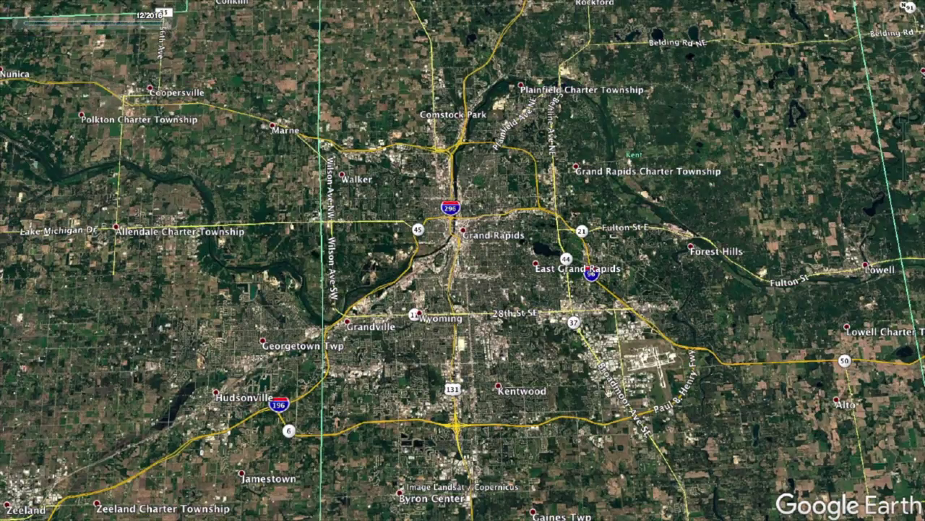
Step: Move the imagery date back in time for the area north of Grand Rapids around Comstock Park and Rockford
drag(618, 241, 605, 370)
mouse_move(161, 22)
drag(164, 24, 28, 24)
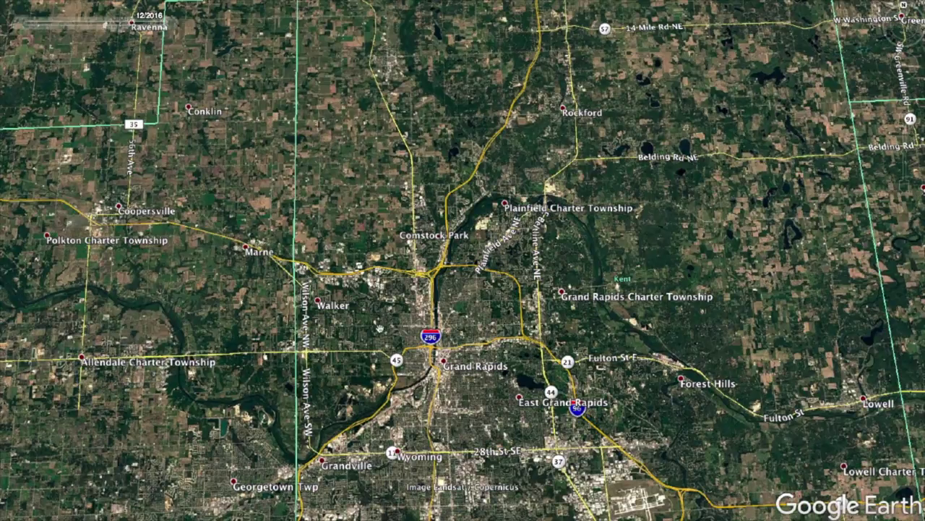
Step: Compare the December 1984 and December 2016 imagery of the area spanning Coopersville, Rockford, Lowell and Grandville
drag(164, 23, 28, 23)
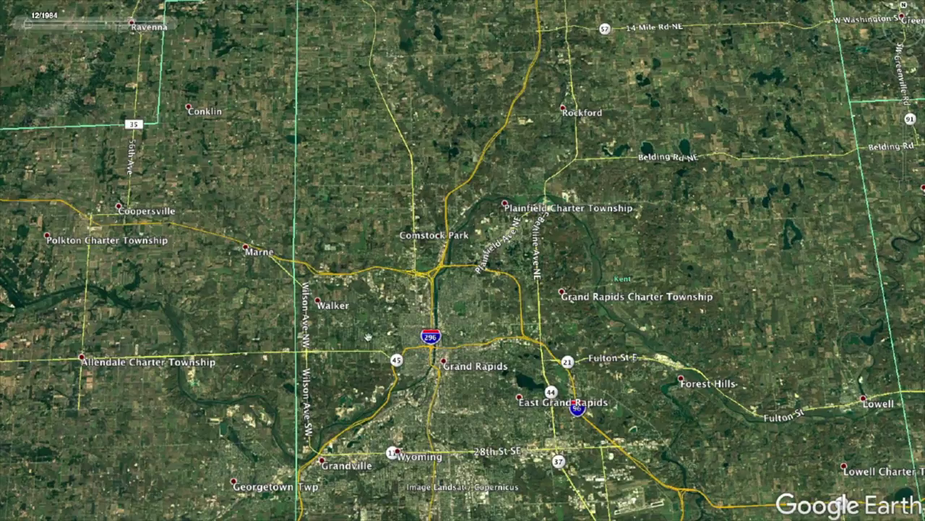
click(165, 24)
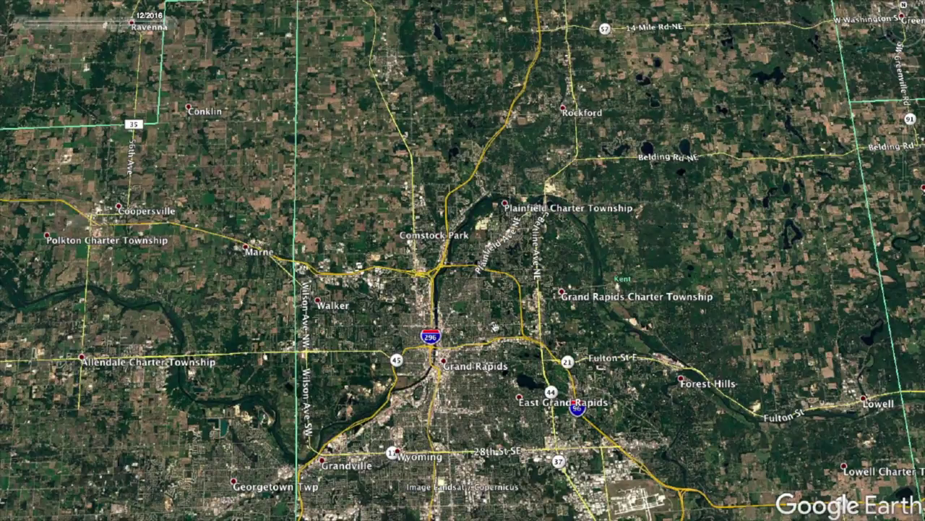
Step: View the street grid southeast of Lake Bella Vista, at Myers Lake Ave NE and Route 44, up close in the 8/19/2006 imagery
scroll(575, 115, up, 3)
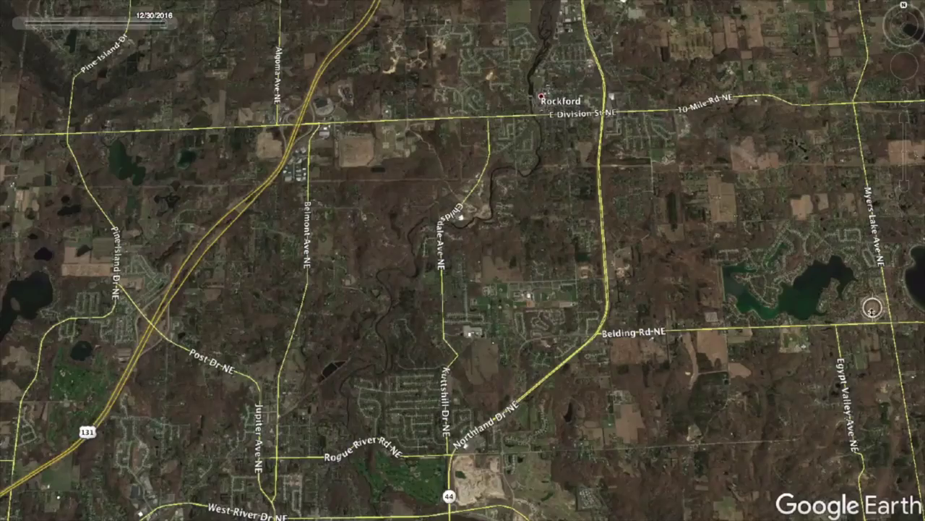
scroll(872, 307, up, 2)
scroll(872, 307, up, 3)
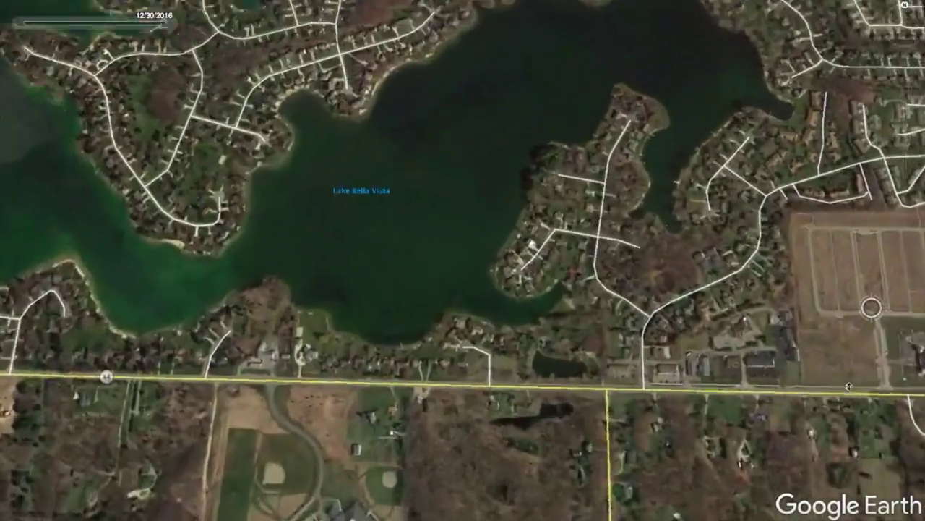
right_drag(849, 386, 847, 403)
drag(861, 313, 642, 327)
right_drag(658, 309, 647, 367)
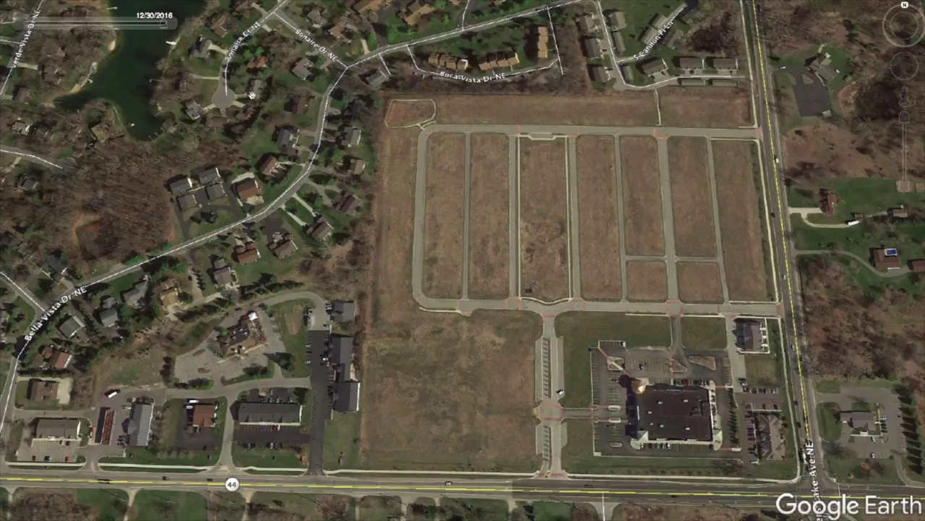
mouse_move(165, 27)
drag(166, 27, 87, 27)
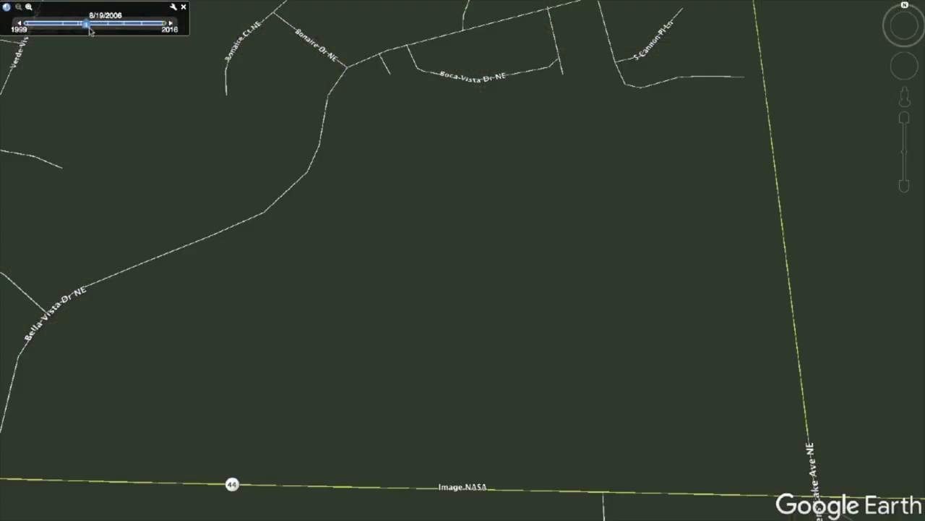
right_drag(545, 339, 558, 376)
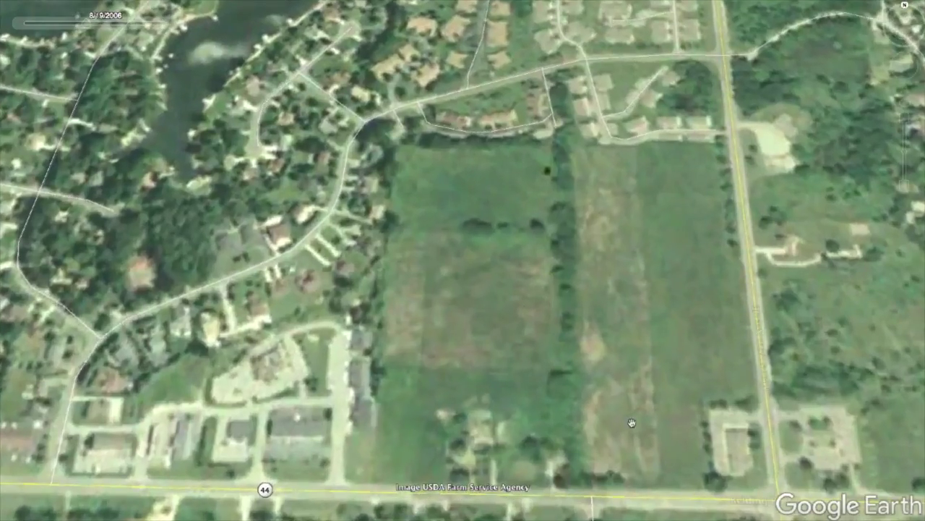